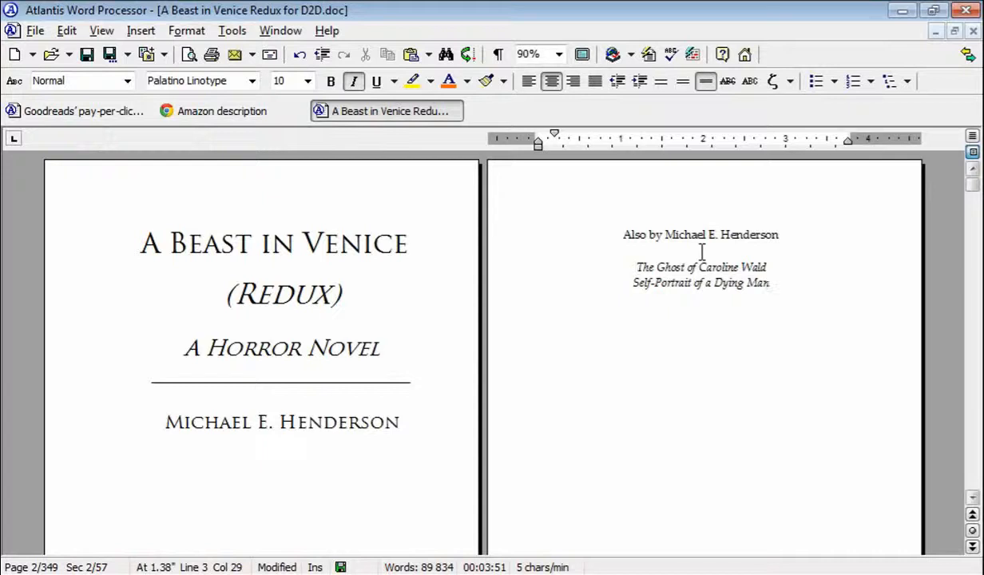
Step: Look through the manuscript's front matter, prologue and opening chapters, ending at the first page of chapter I
{"action": "middle_click", "coordinate": [702, 249]}
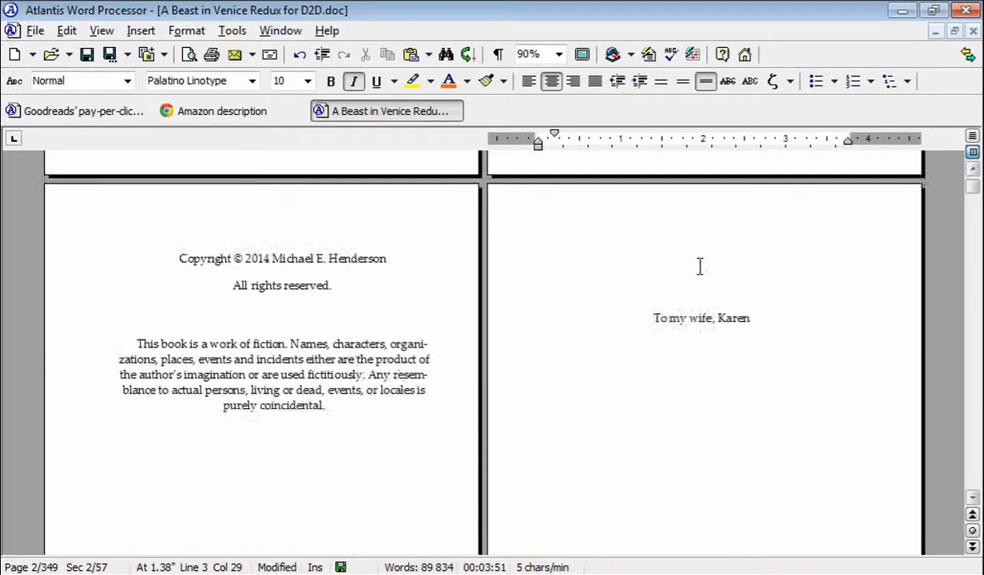
{"action": "scroll", "coordinate": [358, 276], "scroll_direction": "down", "scroll_amount": 9}
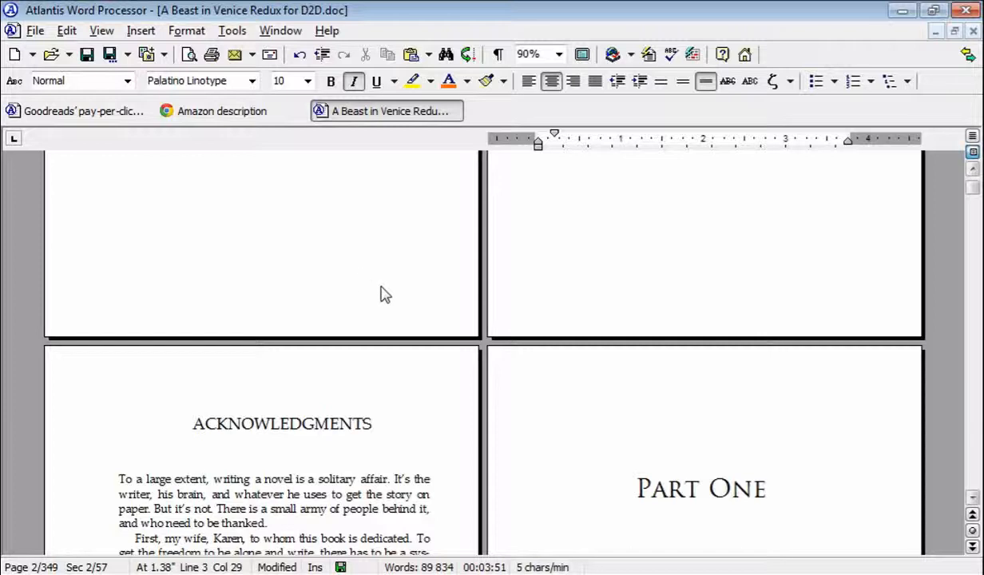
{"action": "scroll", "coordinate": [380, 285], "scroll_direction": "down", "scroll_amount": 2}
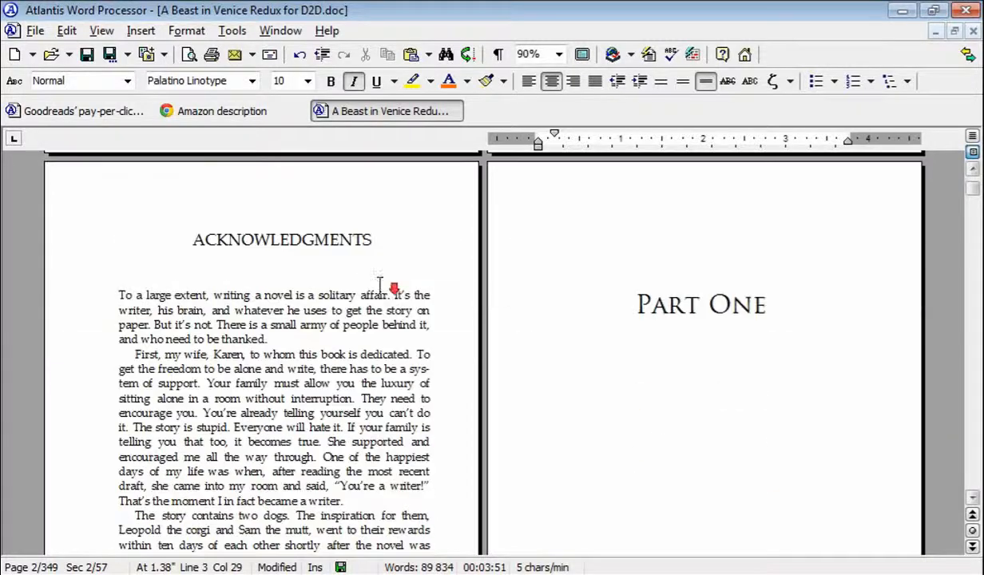
{"action": "scroll", "coordinate": [737, 325], "scroll_direction": "down", "scroll_amount": 1}
{"action": "scroll", "coordinate": [736, 325], "scroll_direction": "down", "scroll_amount": 5}
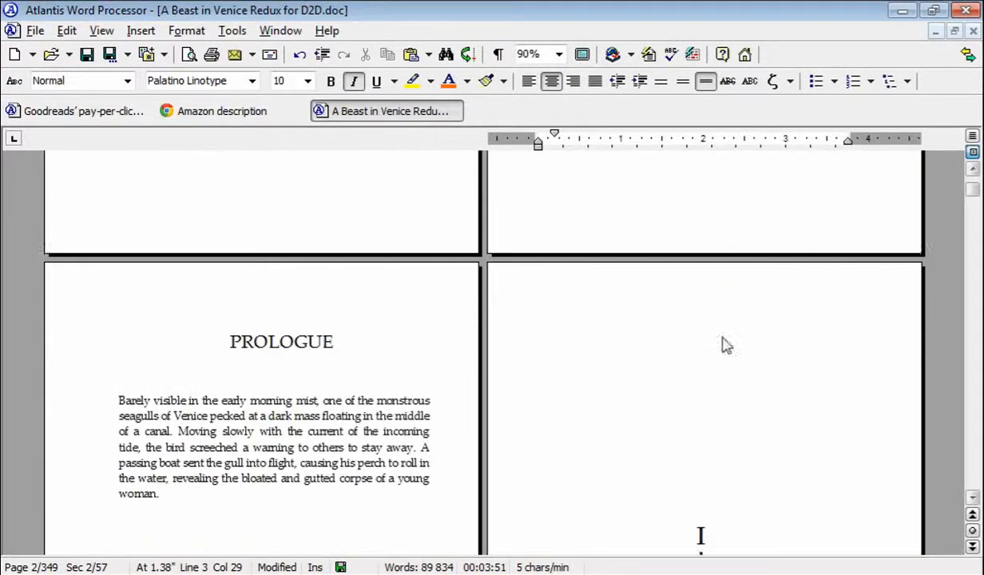
{"action": "left_click_drag", "start_coordinate": [973, 190], "coordinate": [973, 204]}
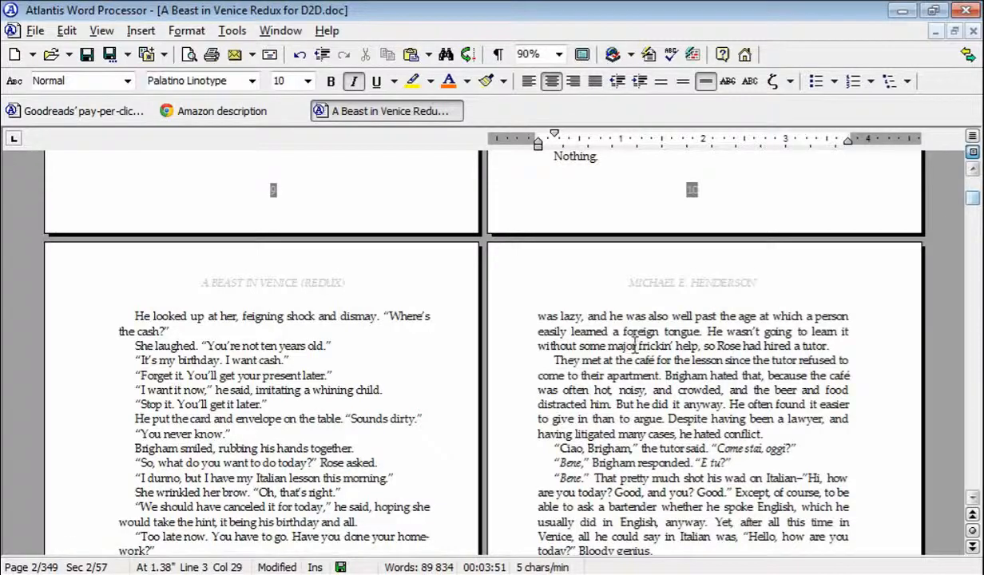
{"action": "left_click_drag", "start_coordinate": [973, 198], "coordinate": [975, 187]}
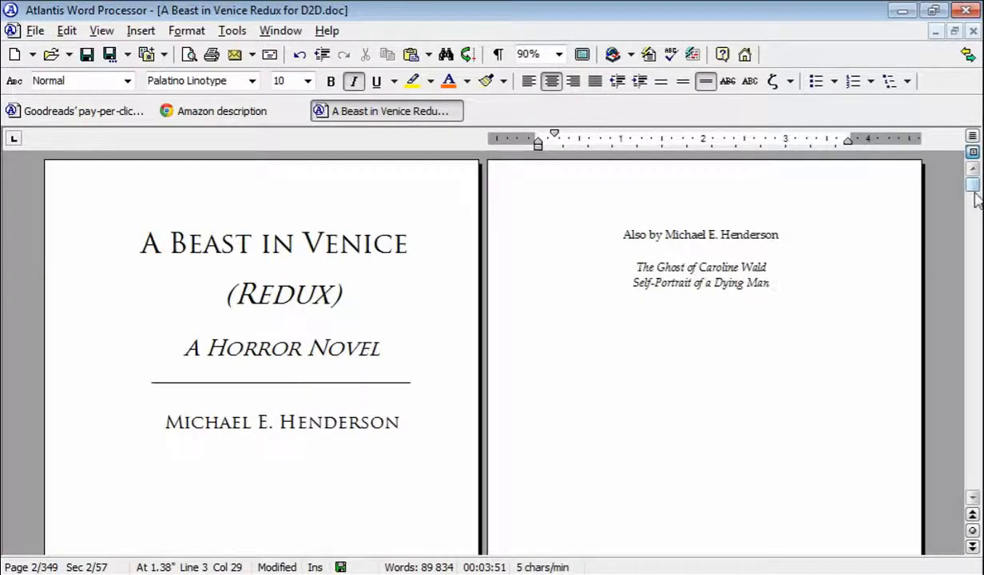
{"action": "mouse_move", "coordinate": [973, 185]}
{"action": "left_mouse_down"}
{"action": "mouse_move", "coordinate": [977, 202]}
{"action": "mouse_move", "coordinate": [974, 189]}
{"action": "left_mouse_up"}
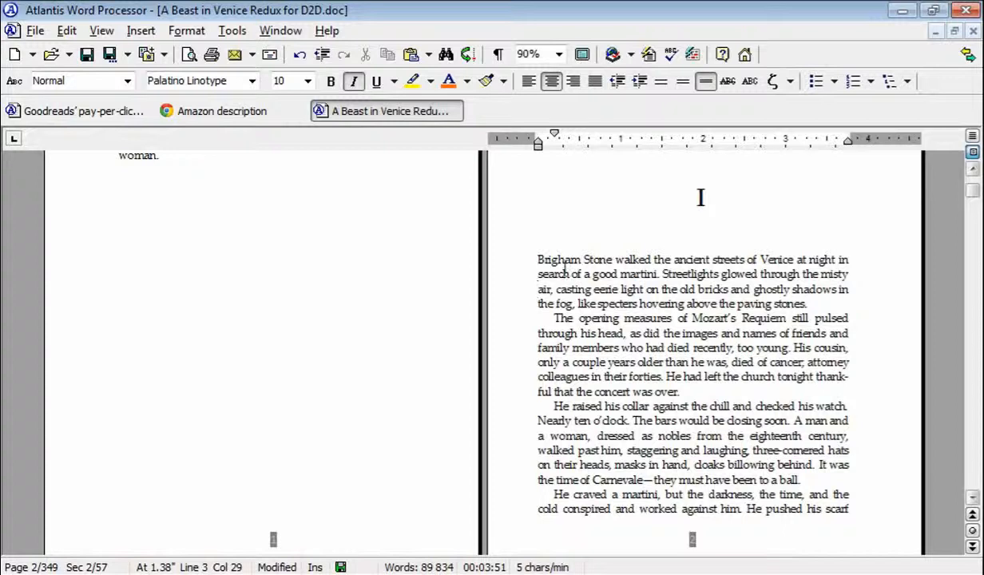
Step: Enlarge only the initial letter "B" of chapter I's opening paragraph to 26 points
{"action": "left_click", "coordinate": [538, 259]}
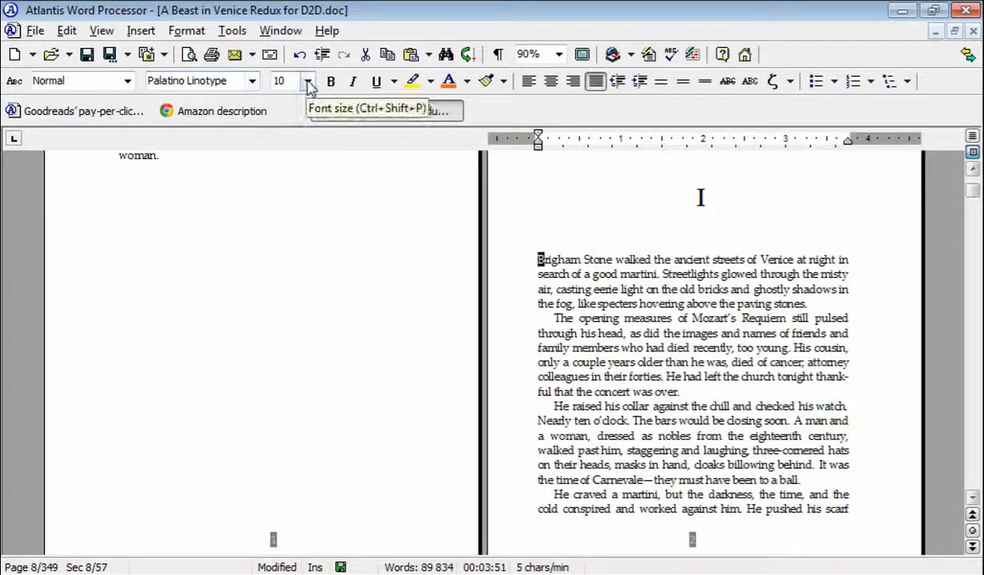
{"action": "left_click", "coordinate": [656, 334]}
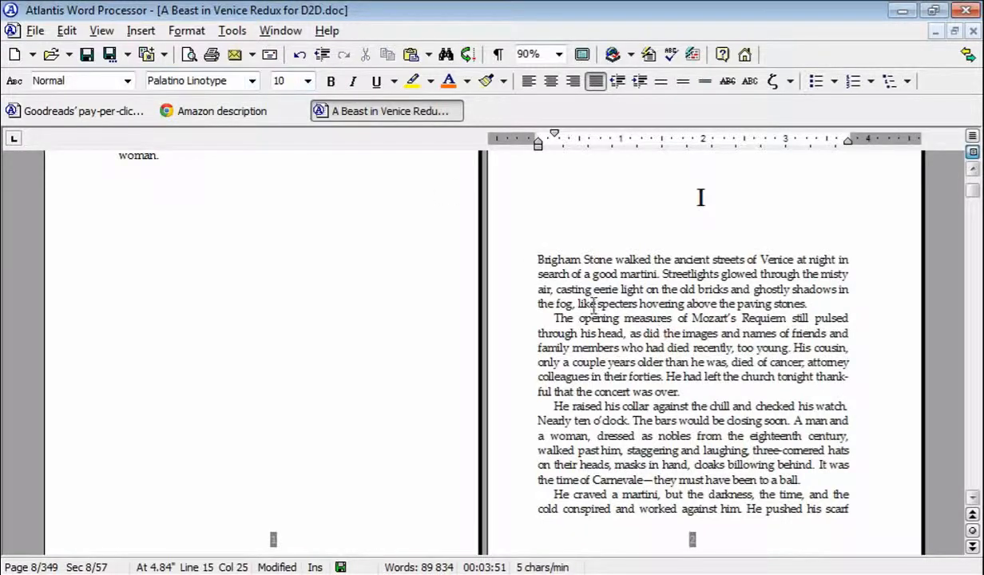
{"action": "left_click", "coordinate": [537, 254]}
{"action": "double_click", "coordinate": [539, 258]}
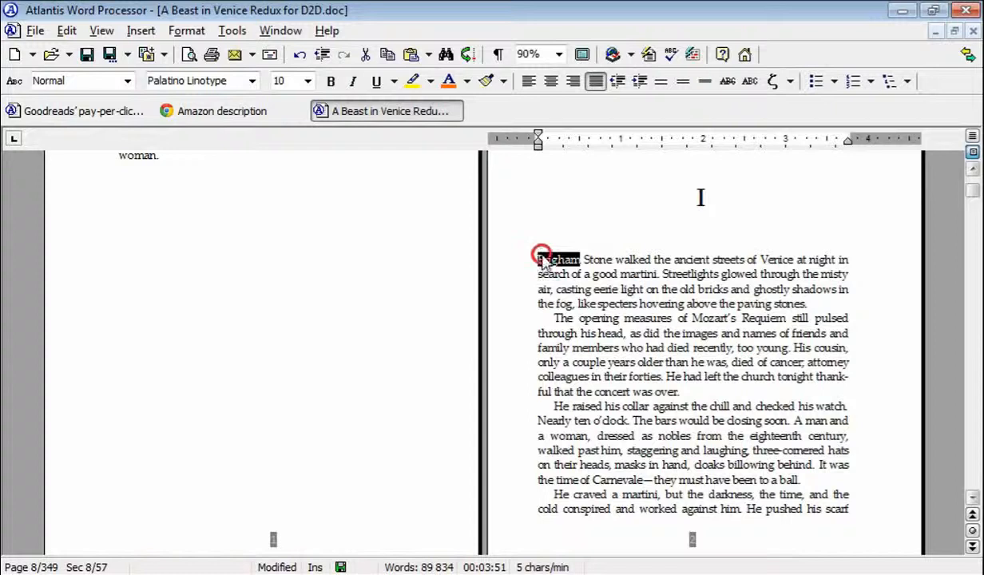
{"action": "left_click", "coordinate": [543, 260]}
{"action": "left_click_drag", "start_coordinate": [537, 260], "coordinate": [544, 259]}
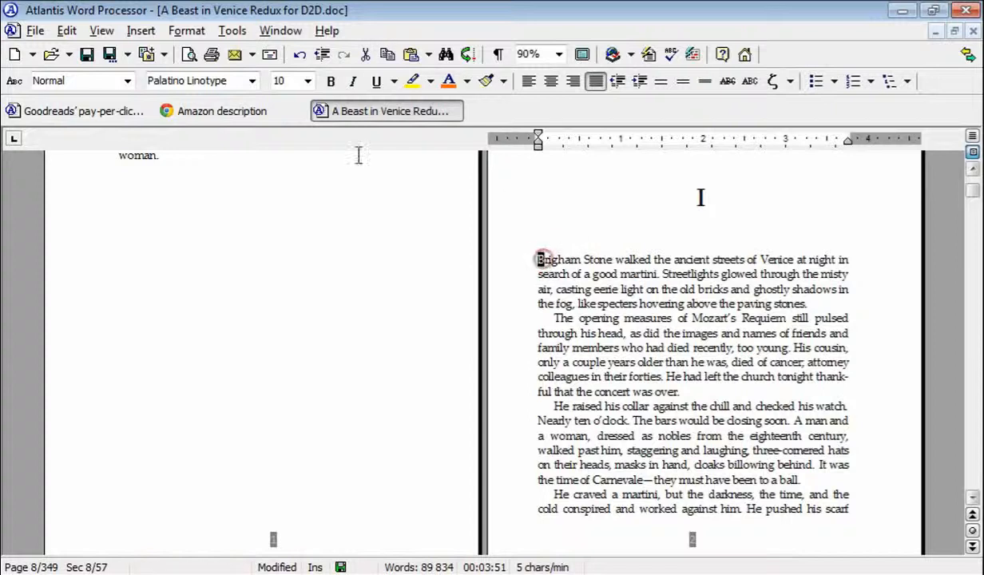
{"action": "left_click", "coordinate": [308, 80]}
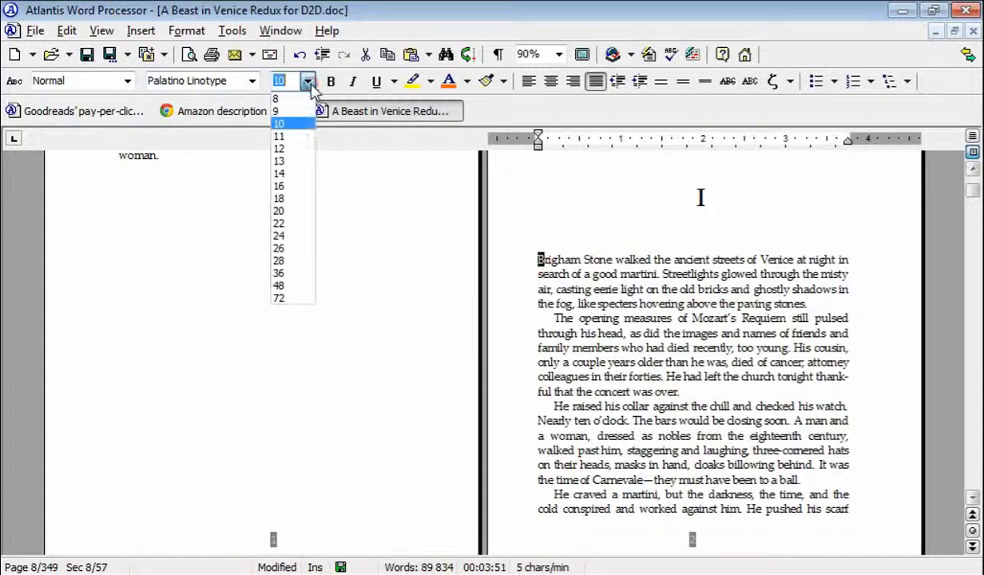
{"action": "left_click", "coordinate": [281, 252]}
{"action": "left_click", "coordinate": [695, 305]}
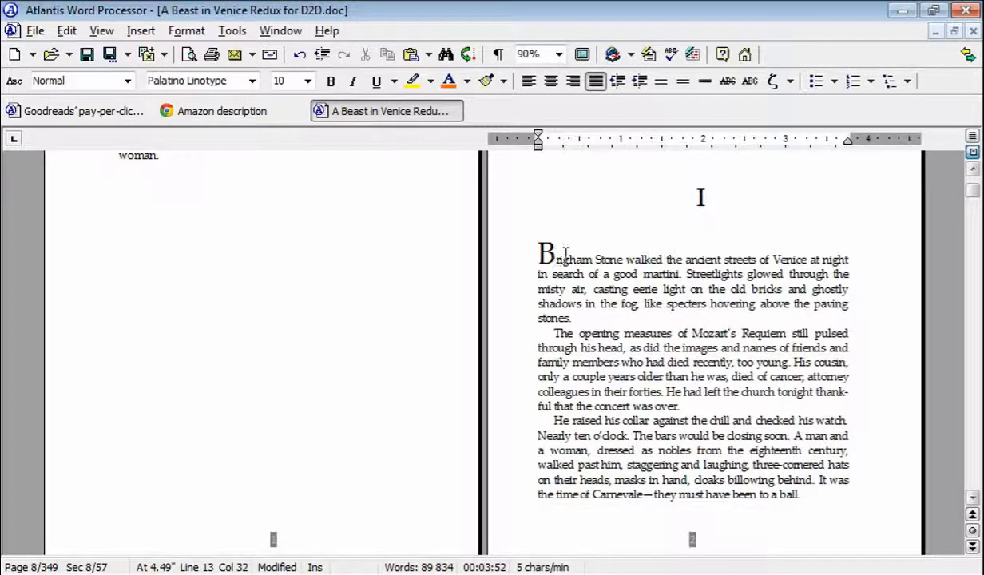
Step: Try to reselect the enlarged initial "B" of chapter I, and undo its size change
{"action": "left_click_drag", "start_coordinate": [555, 252], "coordinate": [555, 243]}
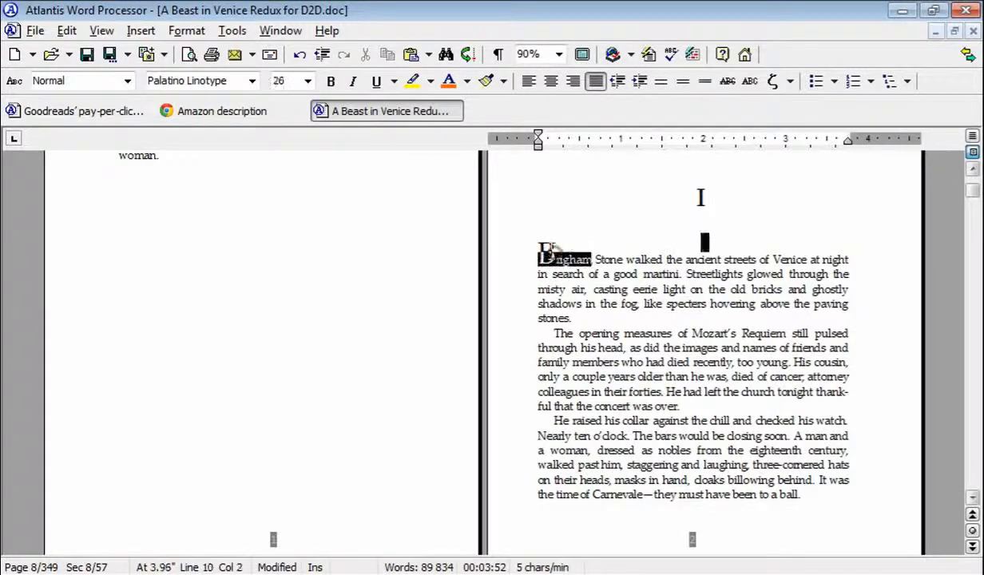
{"action": "left_click", "coordinate": [562, 242]}
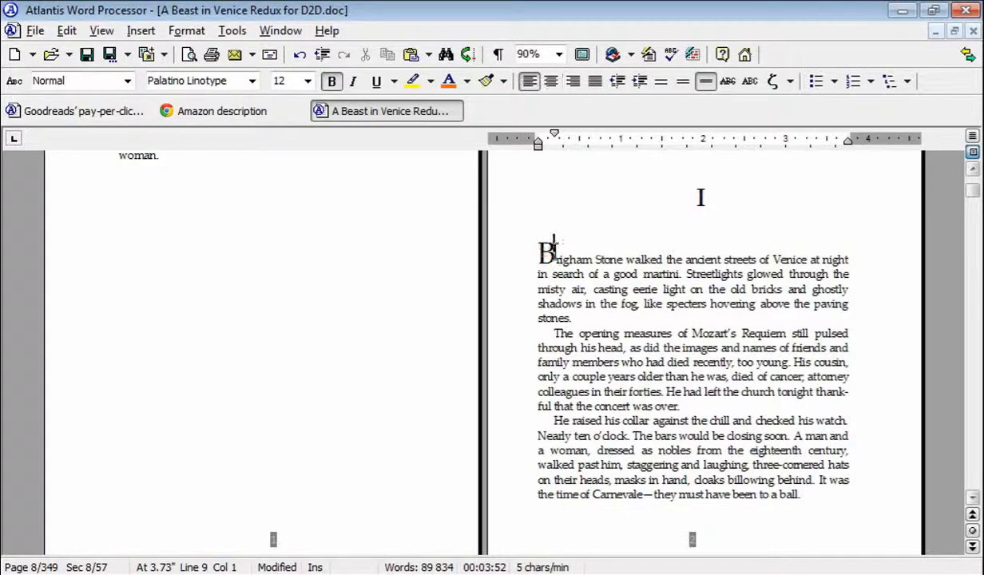
{"action": "left_click_drag", "start_coordinate": [555, 248], "coordinate": [546, 241]}
{"action": "left_click", "coordinate": [543, 240]}
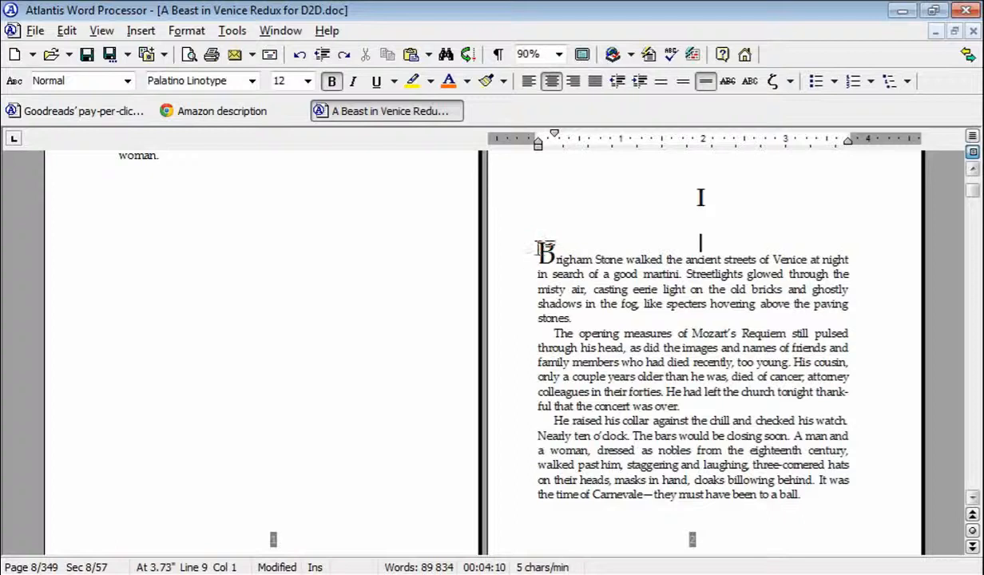
{"action": "left_click", "coordinate": [539, 246]}
{"action": "left_click", "coordinate": [565, 271]}
{"action": "left_click", "coordinate": [601, 254]}
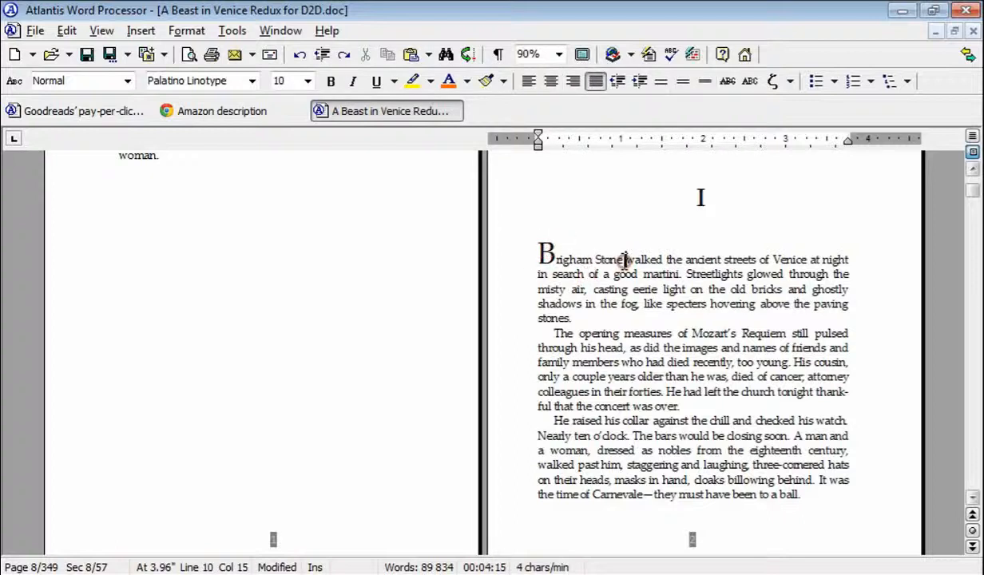
{"action": "left_click", "coordinate": [548, 246]}
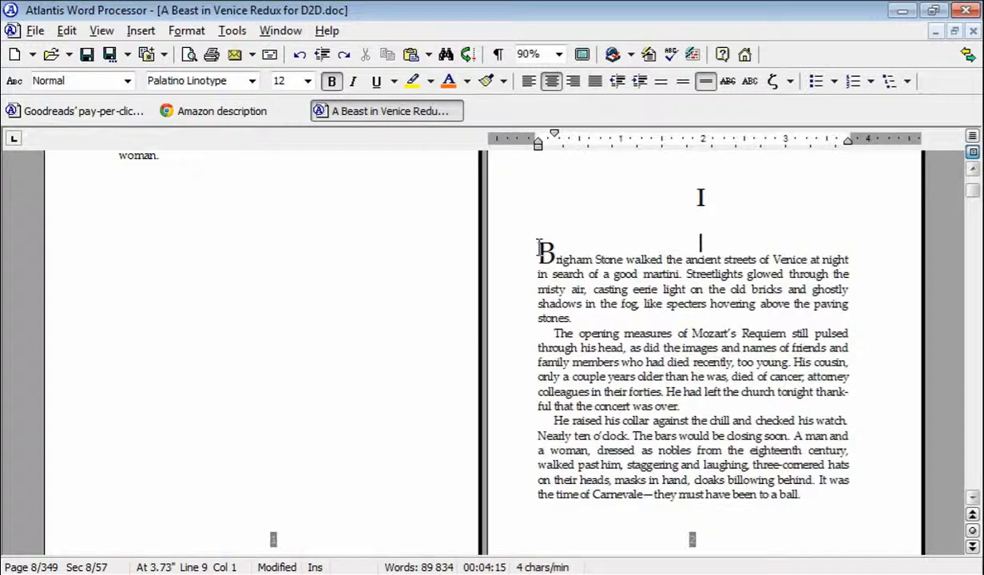
{"action": "mouse_move", "coordinate": [539, 247]}
{"action": "left_mouse_down"}
{"action": "mouse_move", "coordinate": [563, 266]}
{"action": "mouse_move", "coordinate": [538, 244]}
{"action": "left_mouse_up"}
{"action": "left_click", "coordinate": [536, 246]}
{"action": "left_click", "coordinate": [559, 253]}
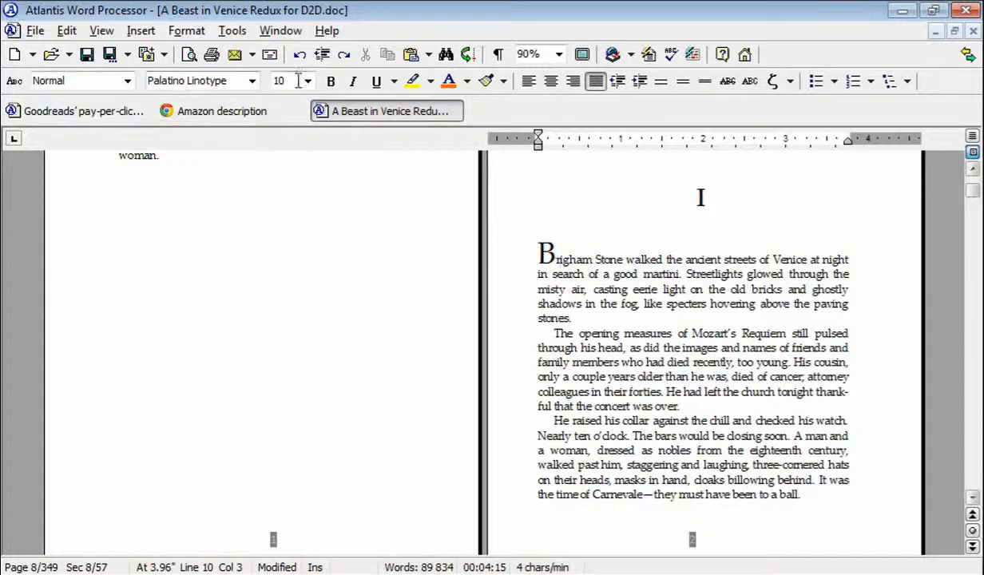
{"action": "left_click", "coordinate": [300, 56]}
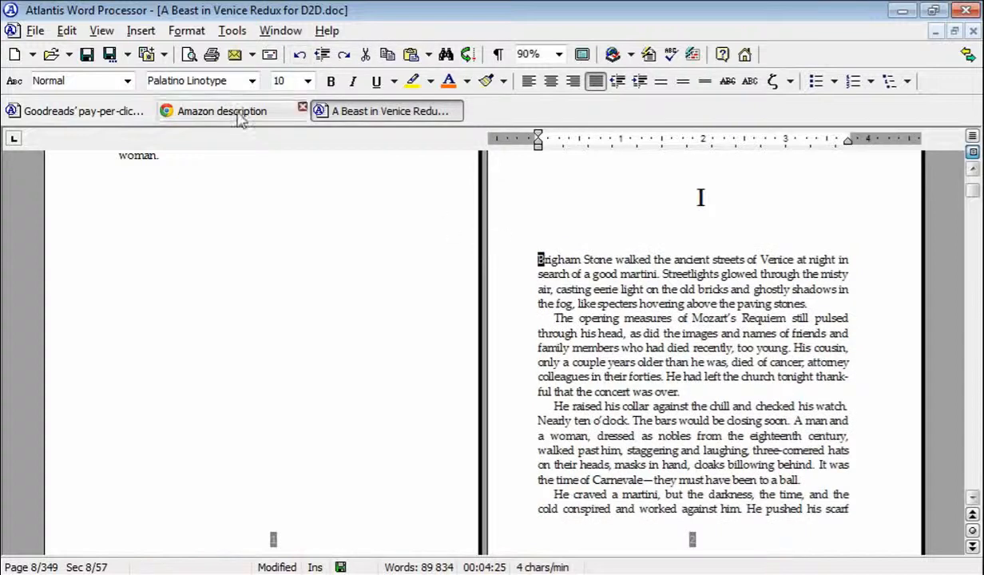
Step: Set the initial "B" of chapter I's opening paragraph in Segoe Script at 26 points
{"action": "left_click", "coordinate": [252, 82]}
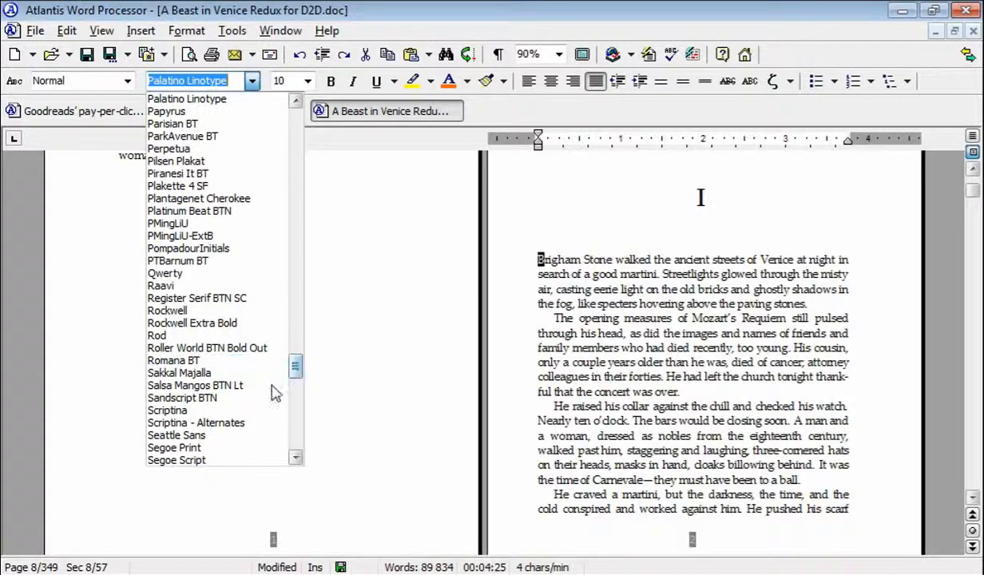
{"action": "left_click", "coordinate": [207, 460]}
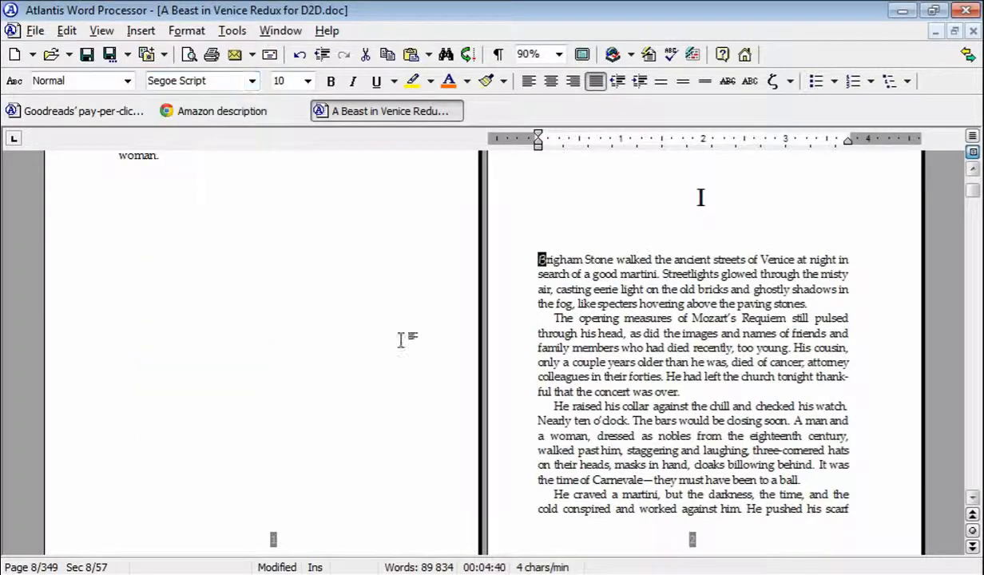
{"action": "left_click", "coordinate": [308, 80]}
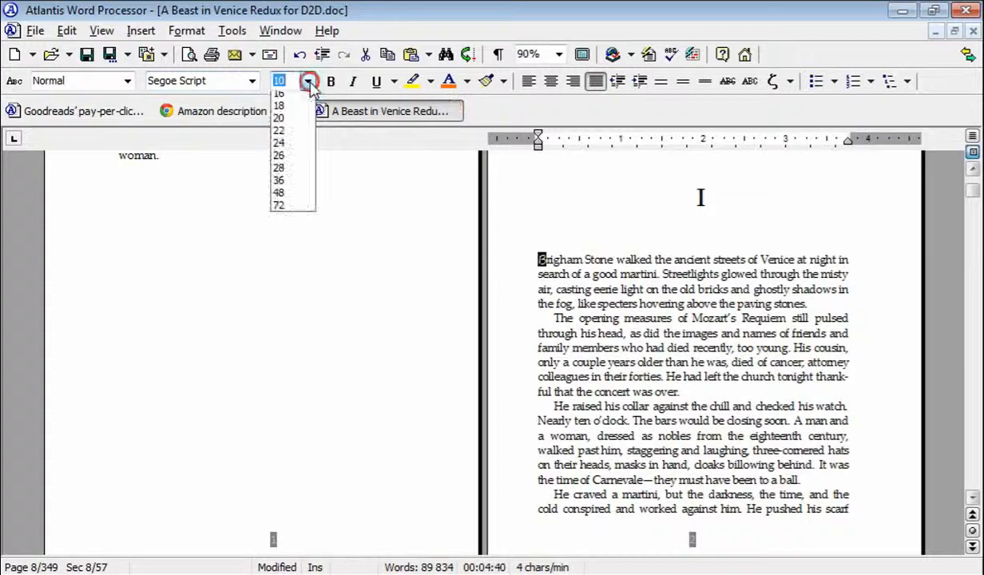
{"action": "left_click", "coordinate": [281, 252]}
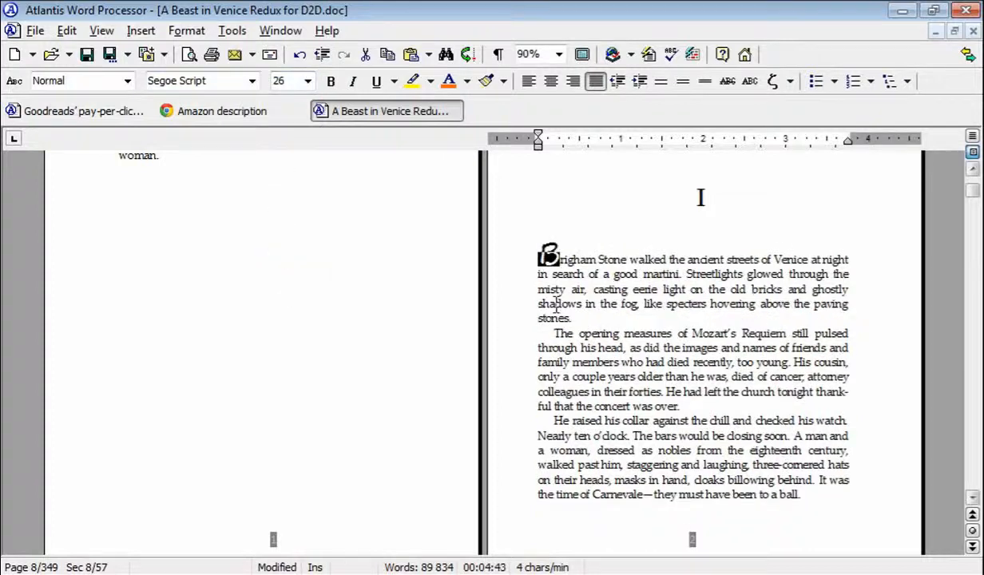
{"action": "left_click", "coordinate": [591, 333]}
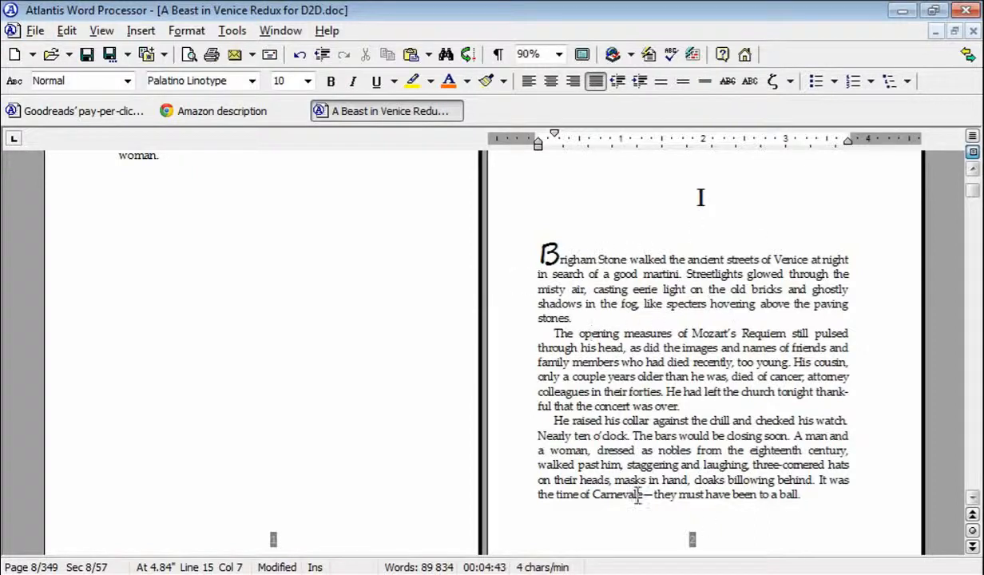
Step: Start saving the document as an EPUB eBook in My Documents, adding "for nothing" to the file name and removing "D2D"
{"action": "left_click", "coordinate": [35, 30]}
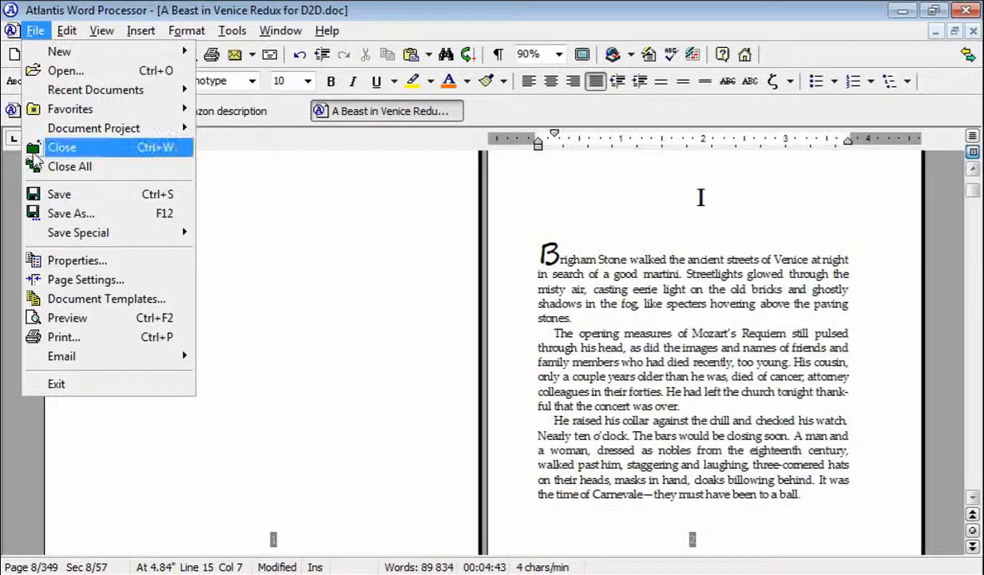
{"action": "mouse_move", "coordinate": [77, 233]}
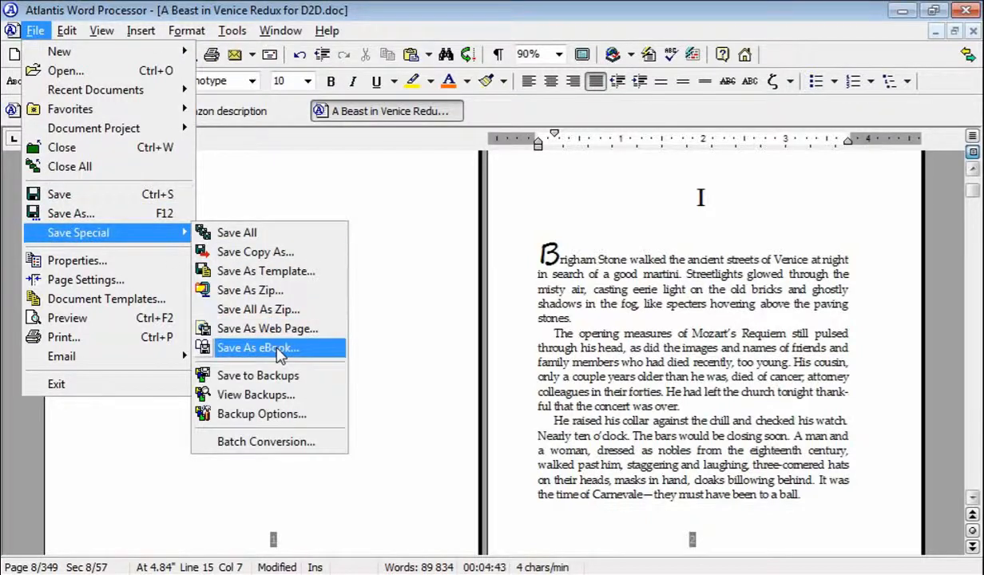
{"action": "left_click", "coordinate": [277, 349]}
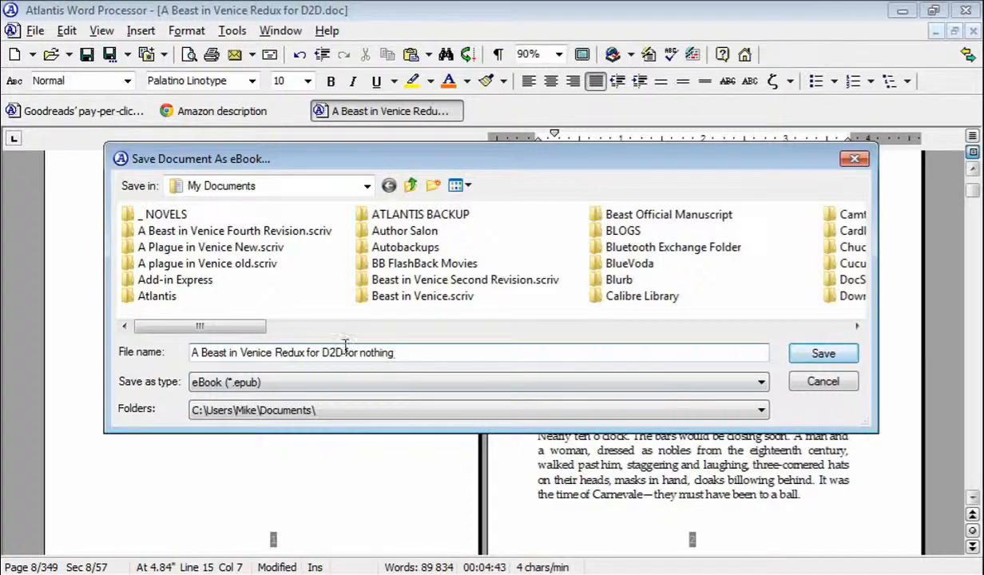
{"action": "left_click_drag", "start_coordinate": [344, 352], "coordinate": [323, 352]}
{"action": "key", "text": "BackSpace"}
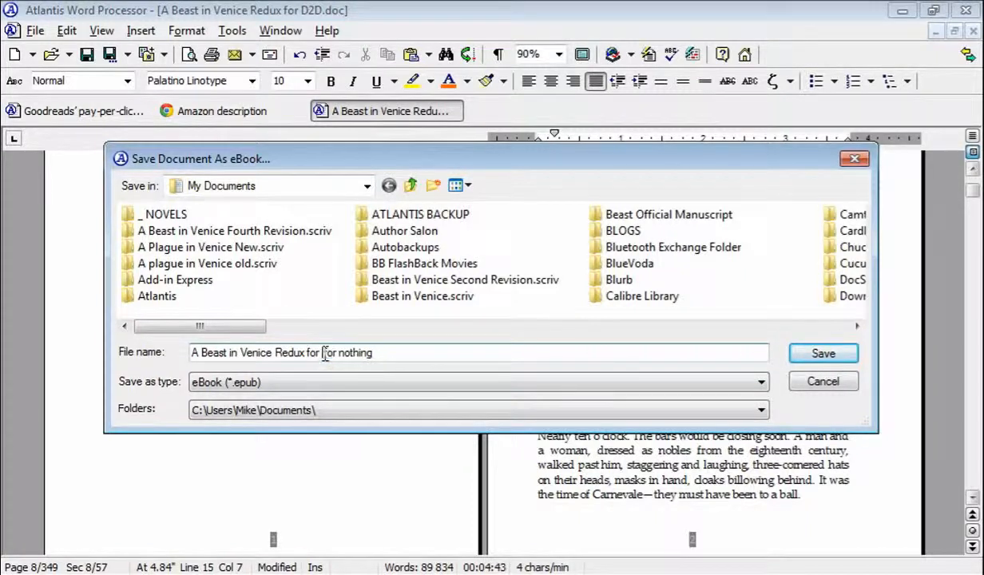
{"action": "left_click", "coordinate": [815, 357]}
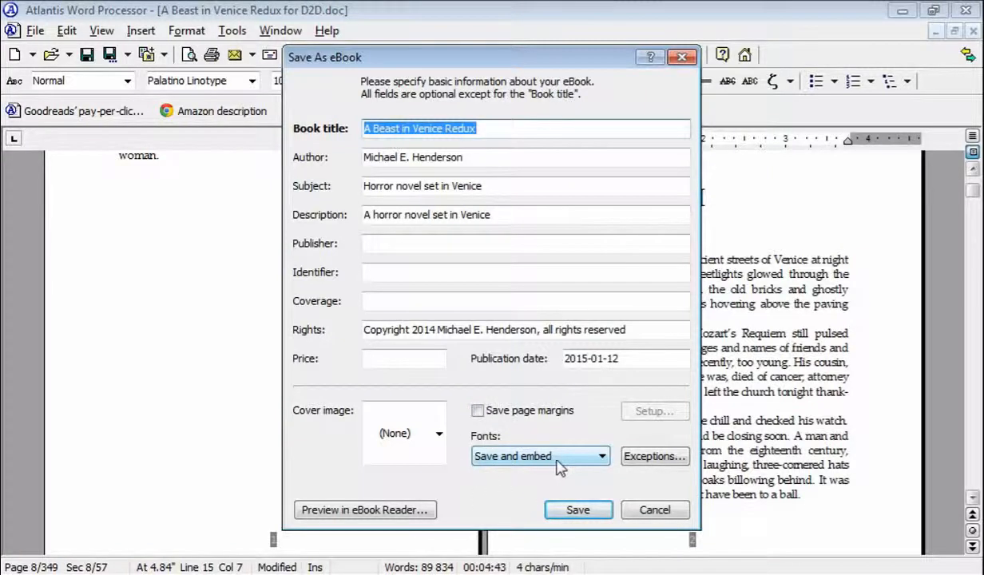
Step: Save the eBook with the fonts option kept at Save and embed, and allow kindlegen.exe to run
{"action": "left_click", "coordinate": [603, 460]}
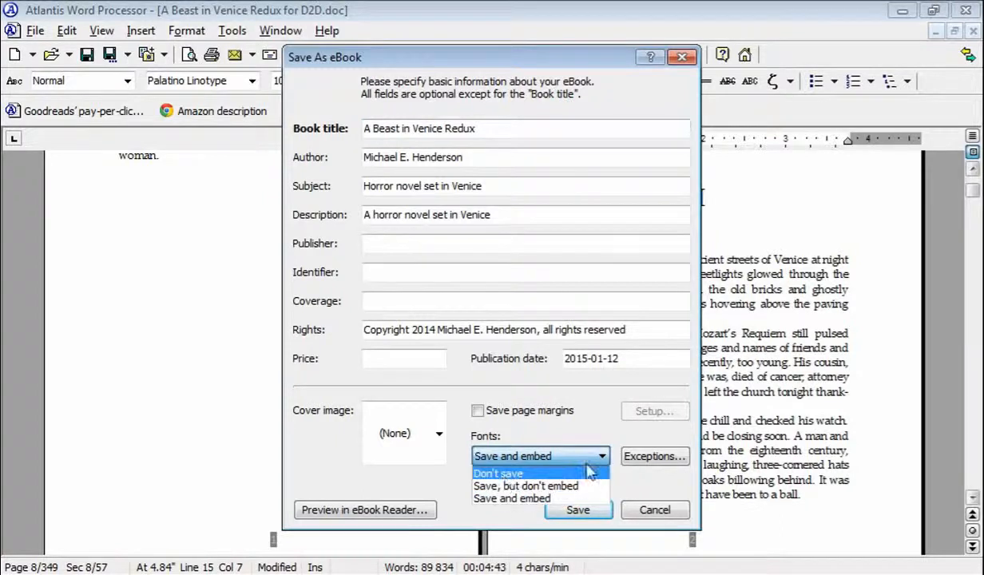
{"action": "left_click", "coordinate": [546, 435]}
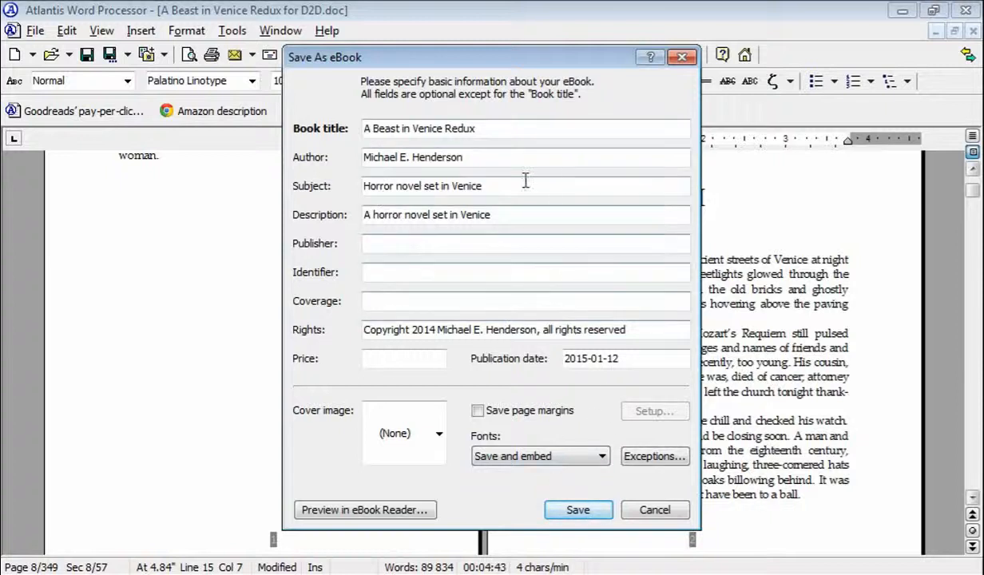
{"action": "left_click", "coordinate": [578, 511]}
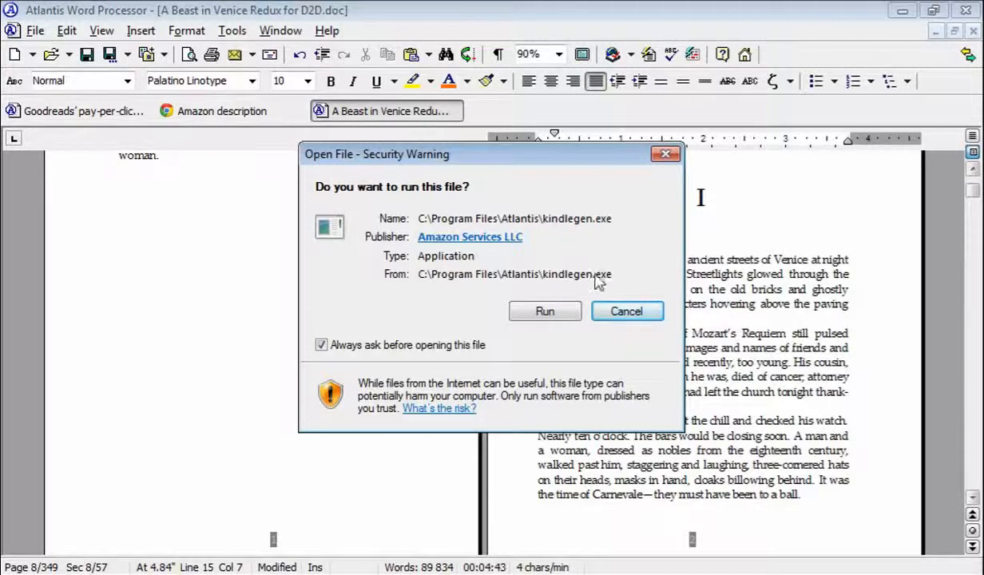
{"action": "left_click", "coordinate": [543, 314]}
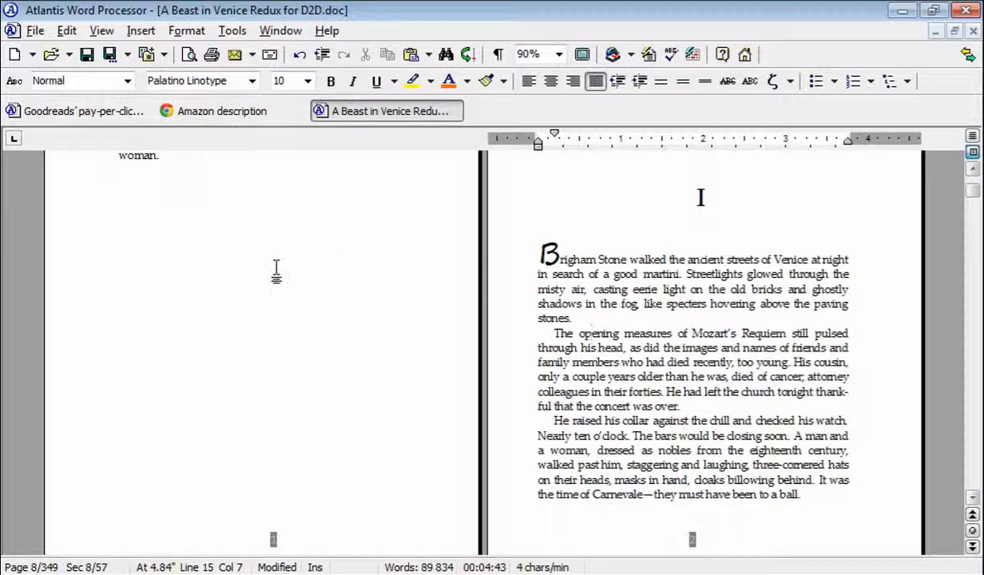
Step: Switch to Kindle Previewer and open the exported book "A Beast in Venice Redux for for nothing" from the Documents library
{"action": "key", "text": "alt+Tab"}
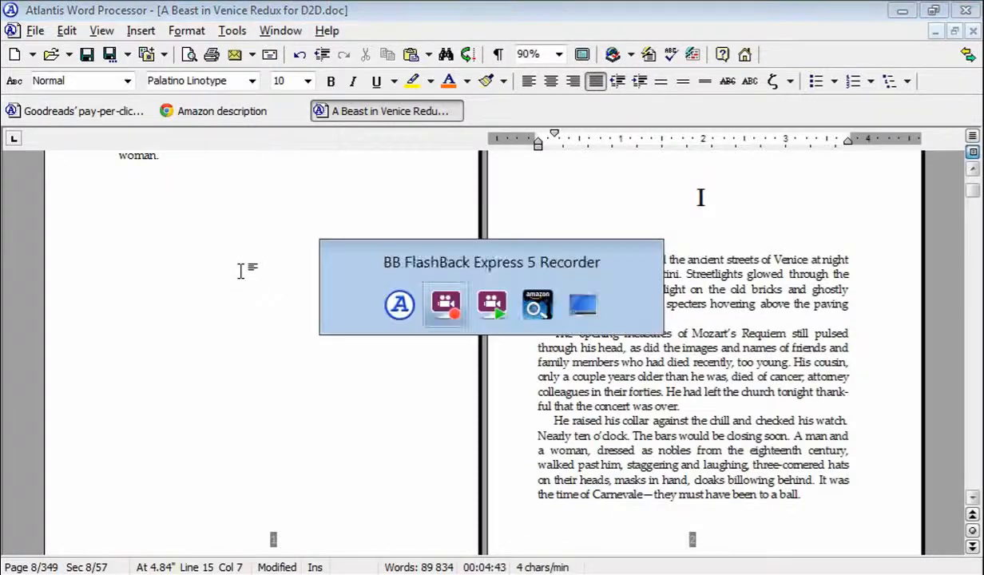
{"action": "key", "text": "alt+Tab"}
{"action": "key", "text": "alt+Tab"}
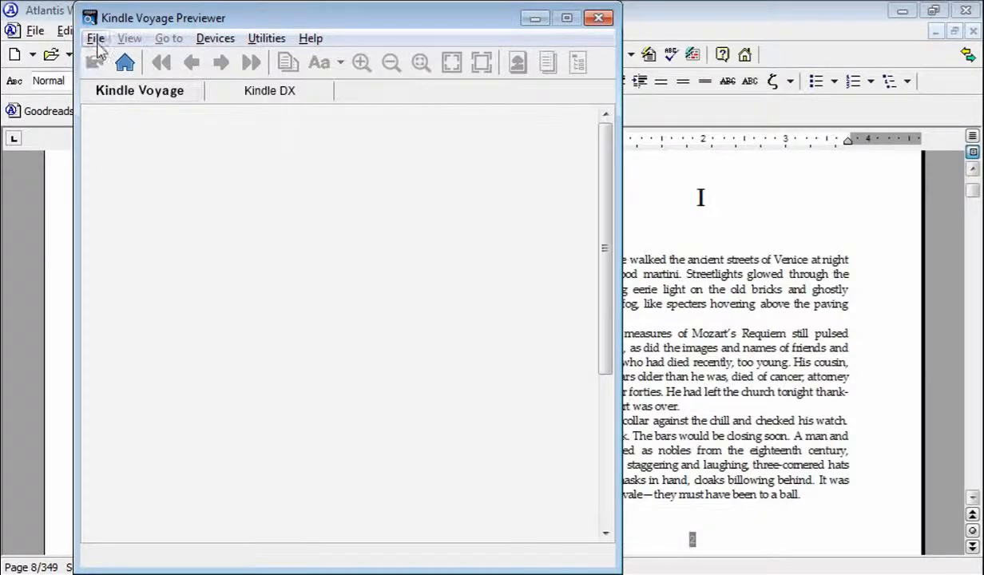
{"action": "left_click", "coordinate": [96, 40]}
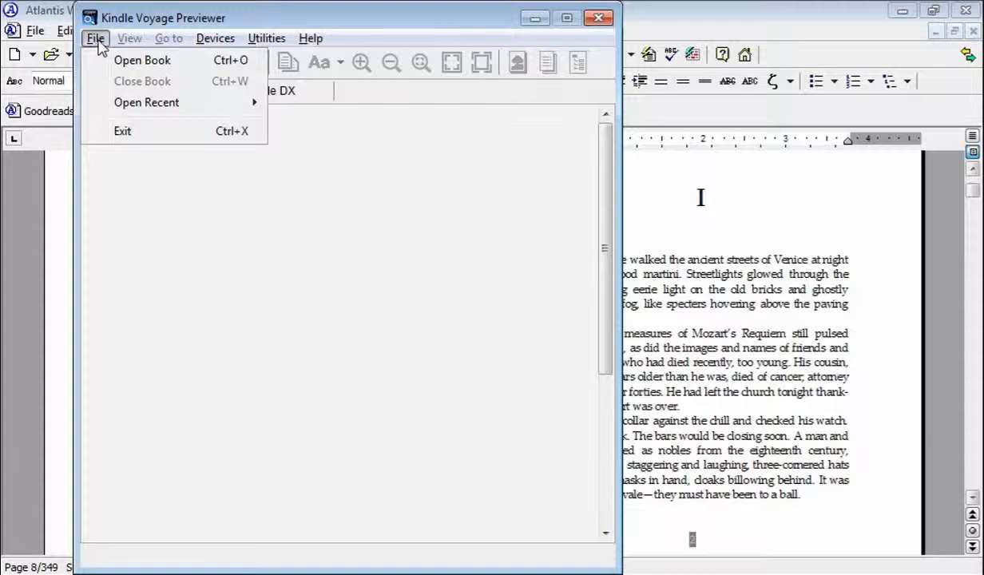
{"action": "left_click", "coordinate": [96, 42]}
{"action": "left_click", "coordinate": [97, 38]}
{"action": "left_click", "coordinate": [108, 61]}
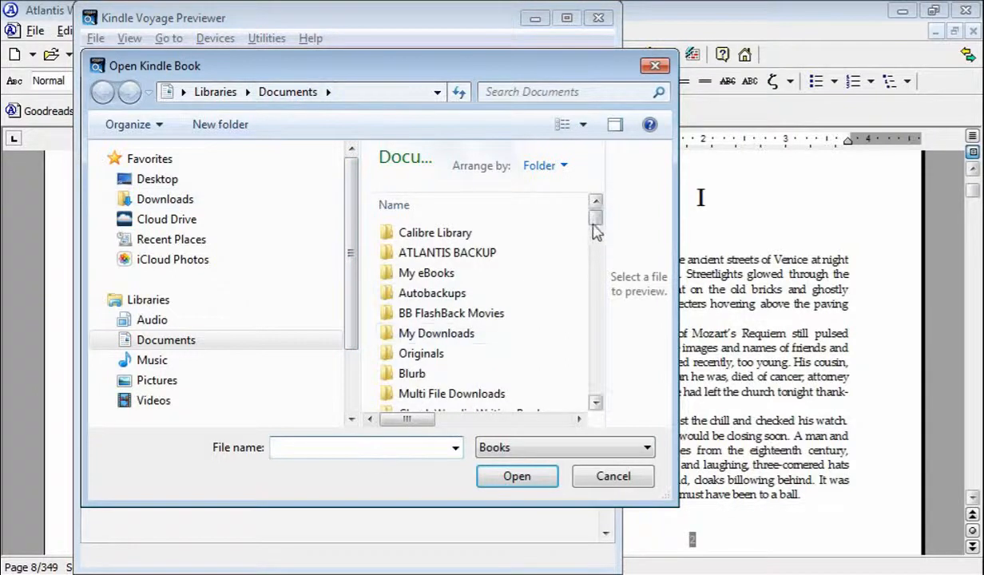
{"action": "left_click_drag", "start_coordinate": [595, 214], "coordinate": [604, 331]}
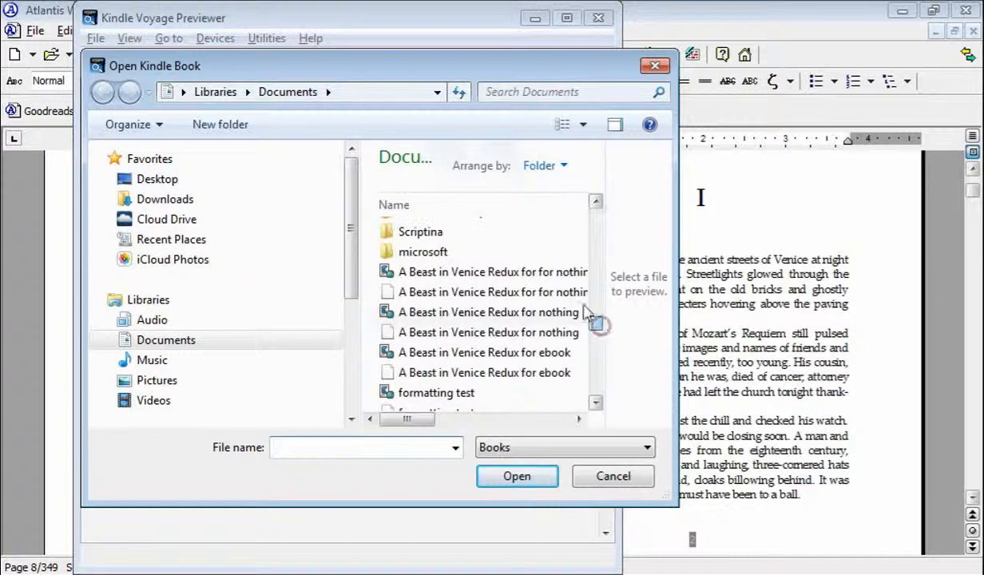
{"action": "left_click", "coordinate": [505, 275]}
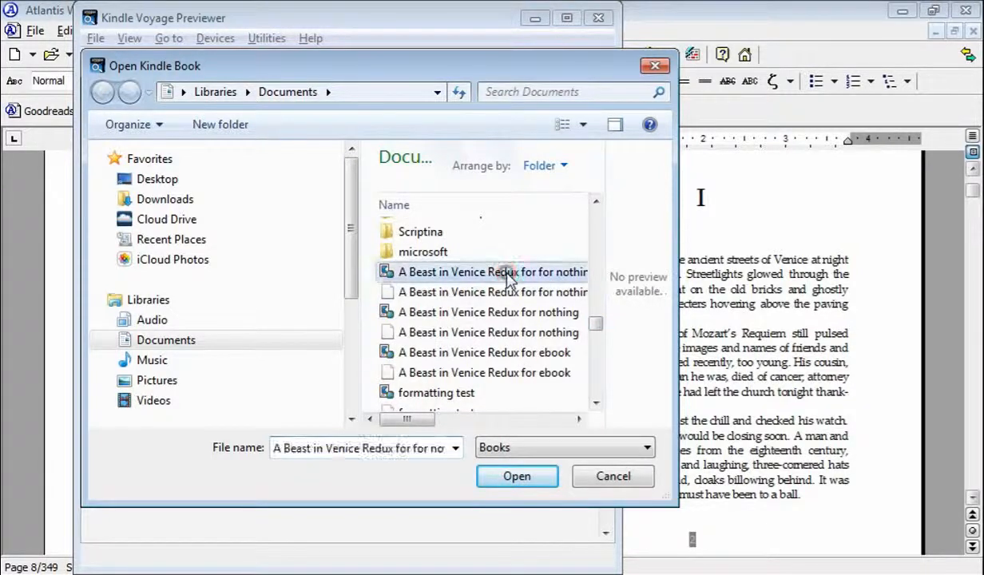
{"action": "left_click", "coordinate": [524, 479]}
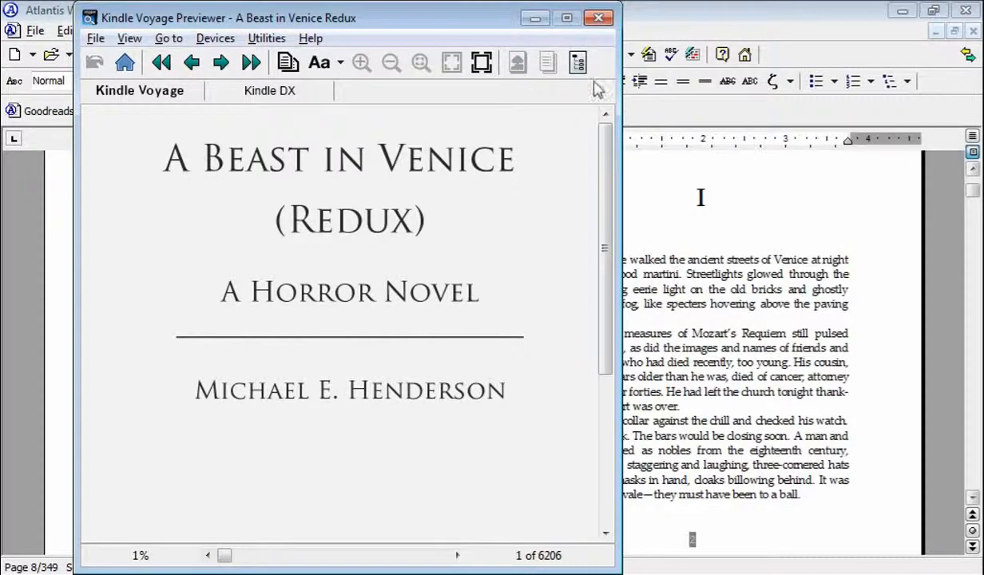
Step: Move the previewer window aside to view the enlarged initial in the manuscript's chapter I, and bring the window back
{"action": "left_click_drag", "start_coordinate": [492, 25], "coordinate": [357, 64]}
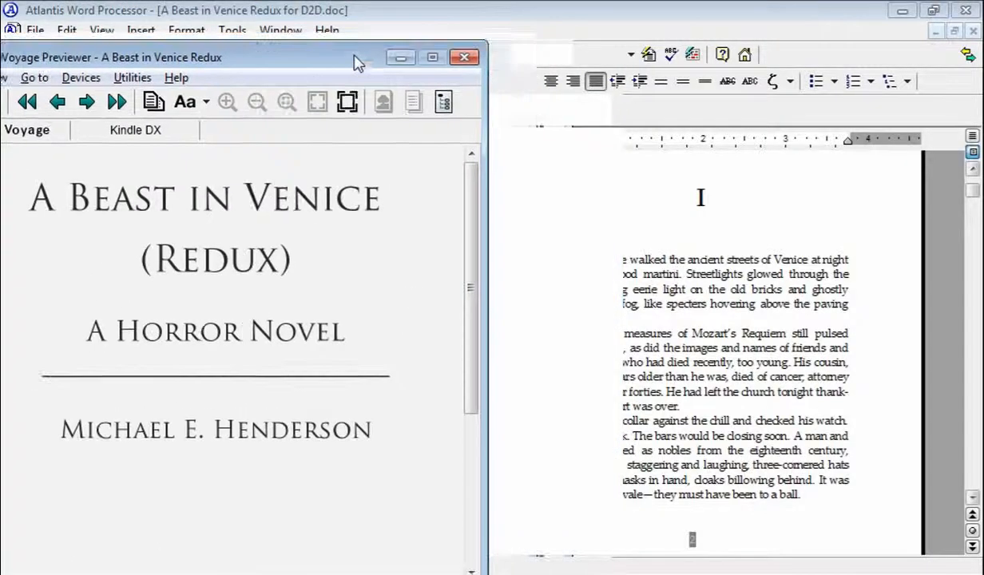
{"action": "left_click", "coordinate": [576, 263]}
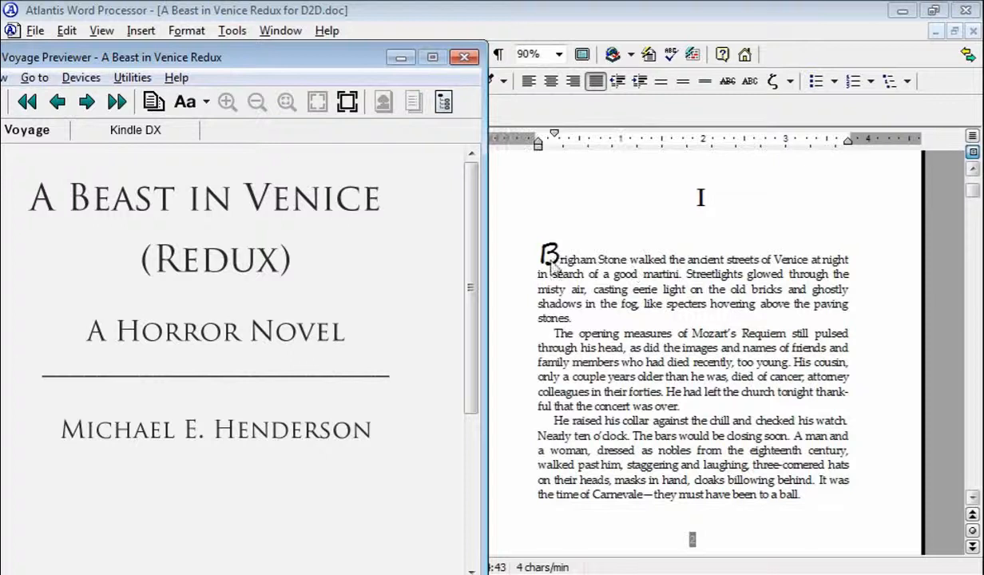
{"action": "left_click_drag", "start_coordinate": [332, 59], "coordinate": [345, 59]}
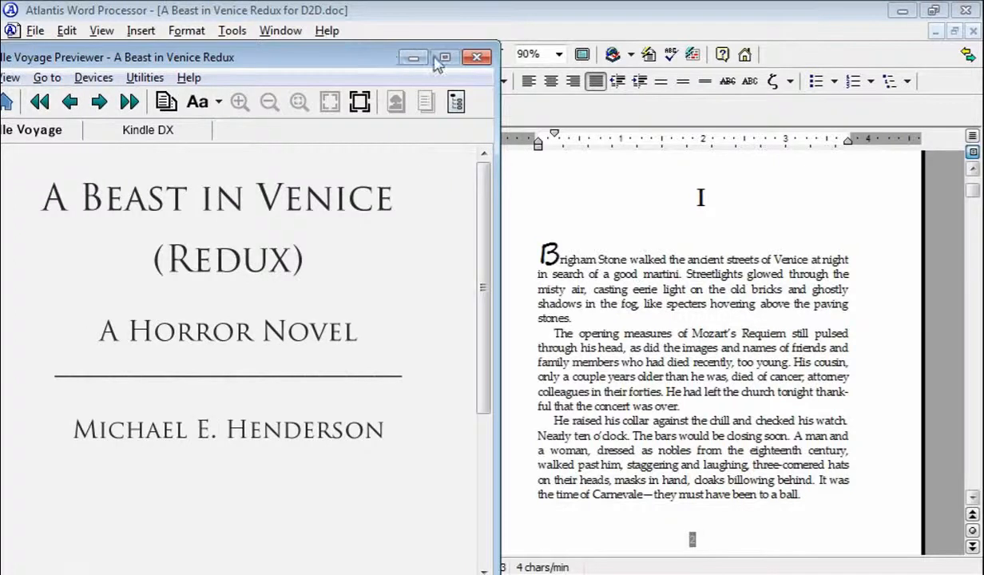
{"action": "left_click_drag", "start_coordinate": [438, 64], "coordinate": [515, 51]}
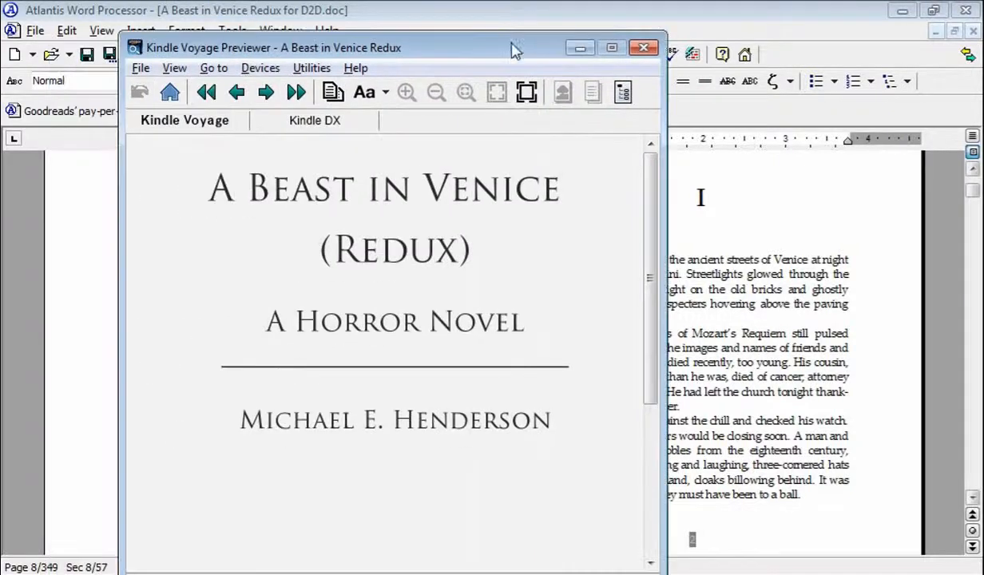
Step: Page through the previewed eBook to the opening of chapter I and examine its decorative initial "B" and first paragraphs
{"action": "left_click", "coordinate": [266, 93]}
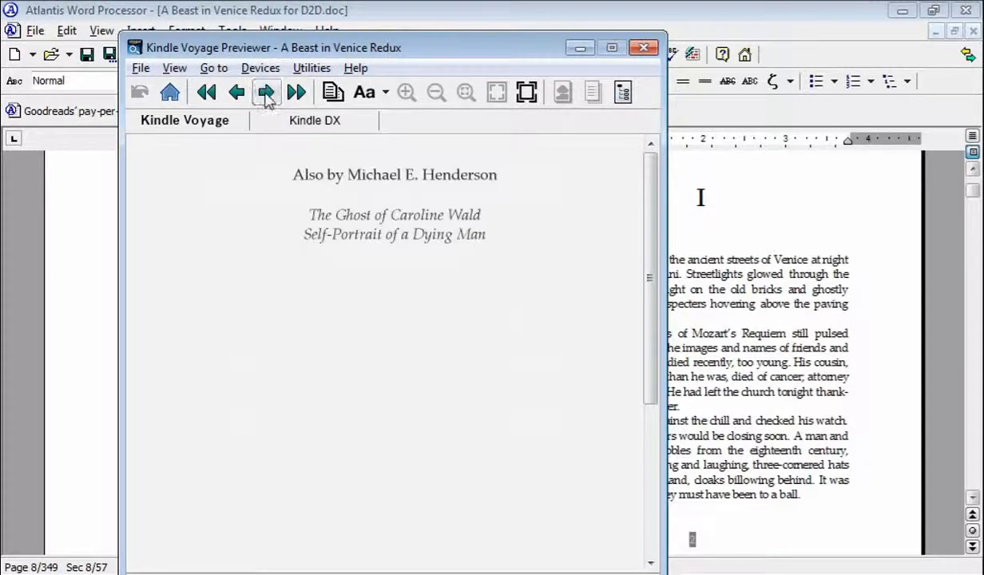
{"action": "left_click", "coordinate": [266, 94]}
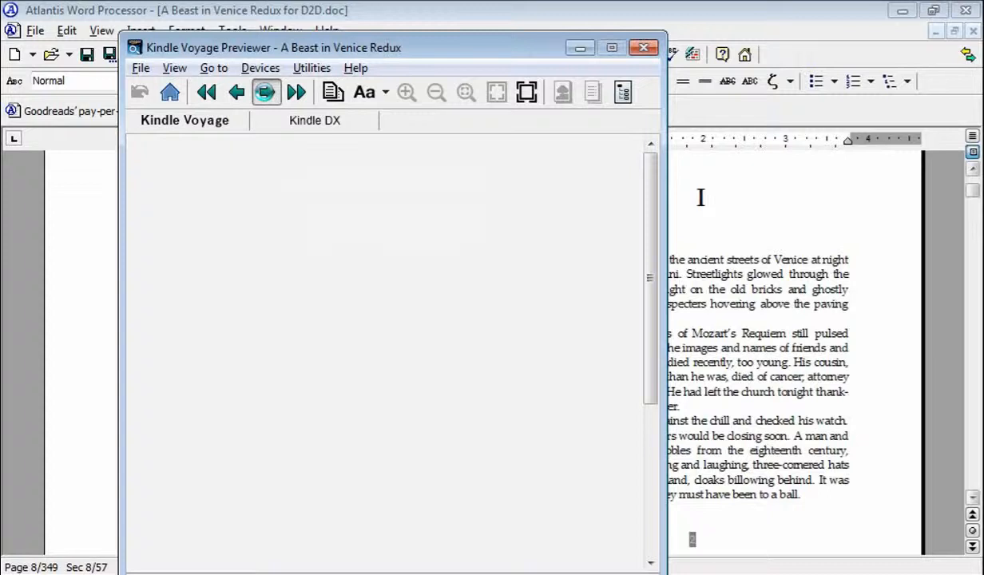
{"action": "left_click", "coordinate": [266, 93]}
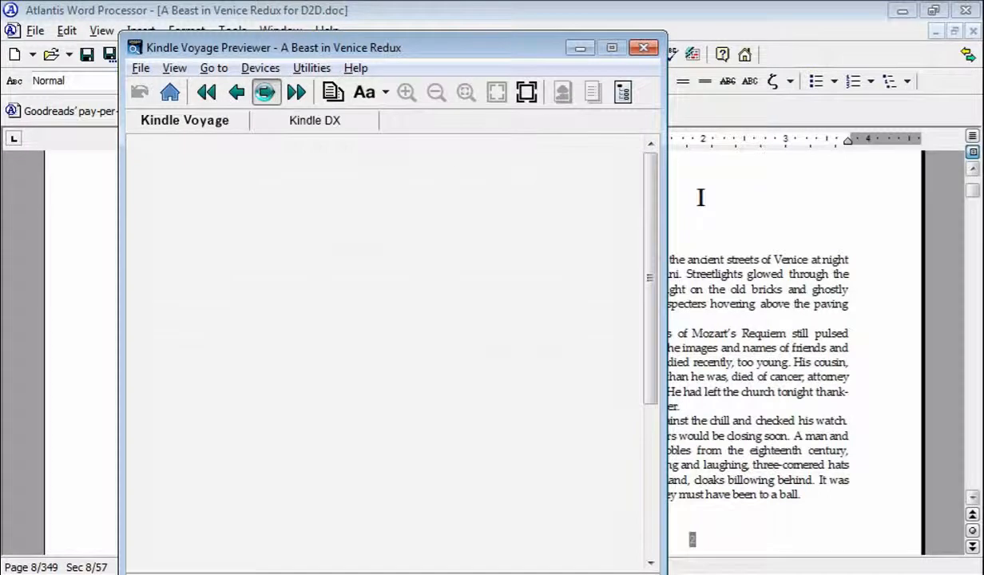
{"action": "left_click", "coordinate": [266, 93]}
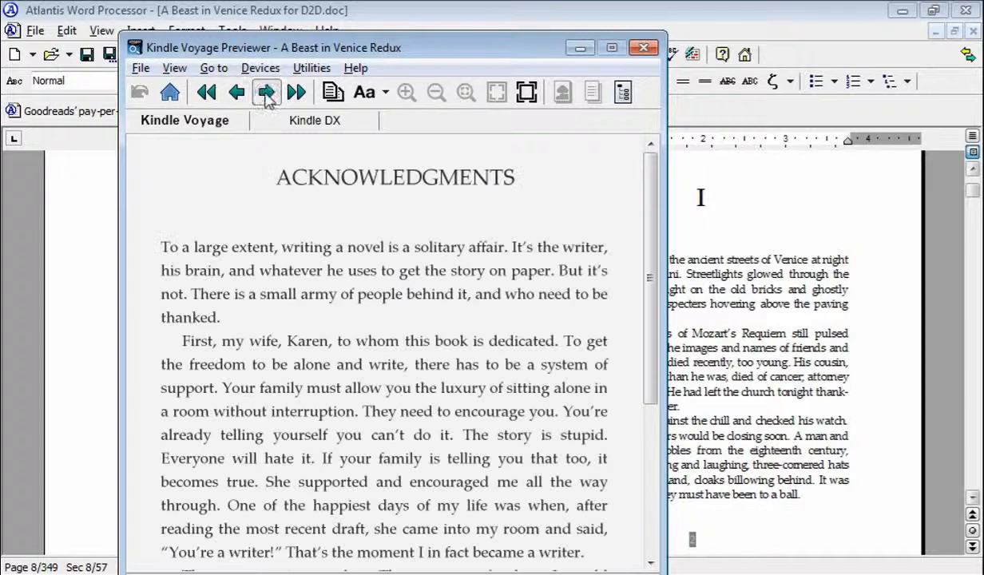
{"action": "left_click", "coordinate": [266, 94]}
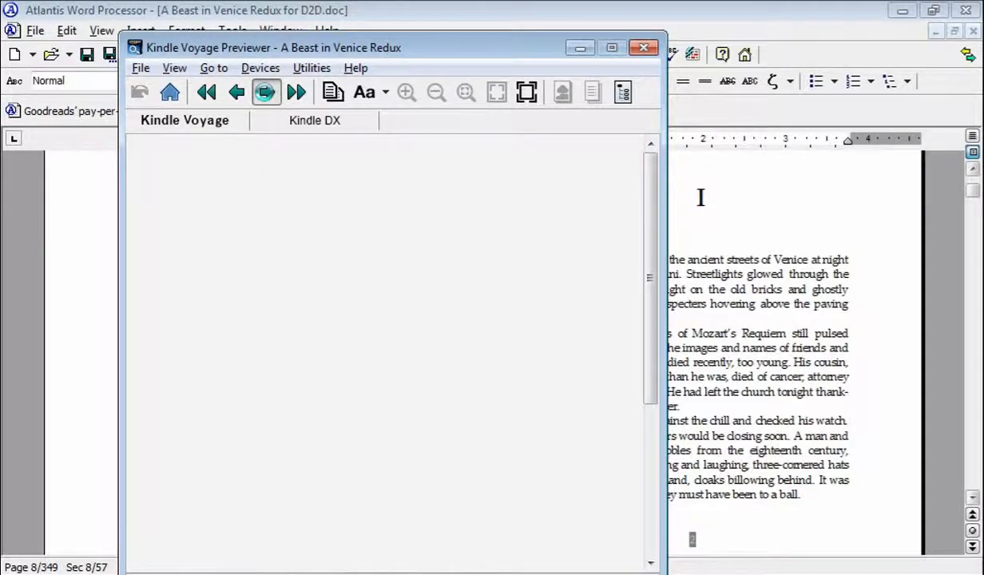
{"action": "left_click", "coordinate": [266, 94]}
{"action": "left_click", "coordinate": [266, 94]}
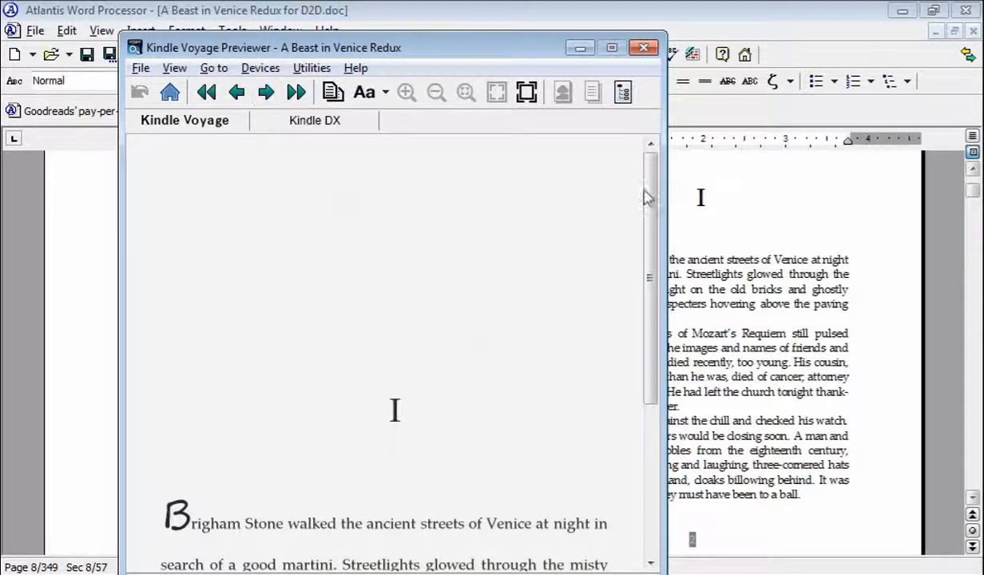
{"action": "left_click_drag", "start_coordinate": [431, 48], "coordinate": [440, 22]}
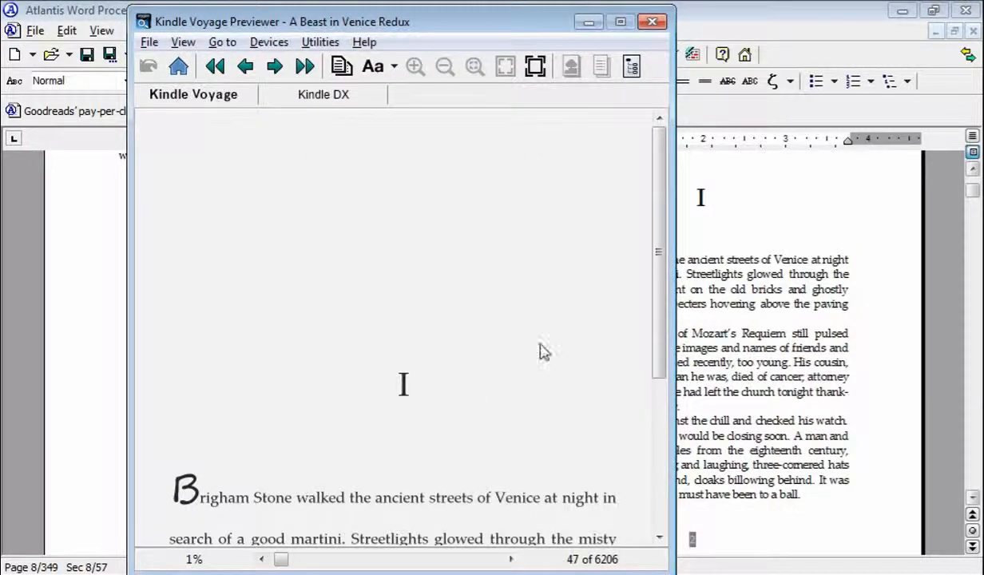
{"action": "left_click", "coordinate": [656, 232]}
{"action": "left_click_drag", "start_coordinate": [656, 231], "coordinate": [652, 337]}
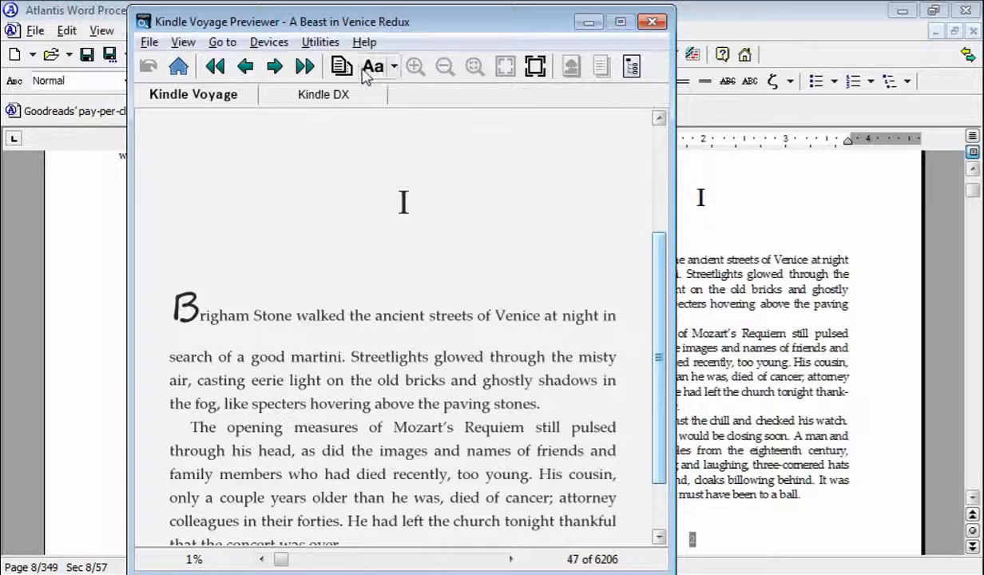
Step: Change the eBook preview's font face to Baskerville
{"action": "left_click", "coordinate": [393, 68]}
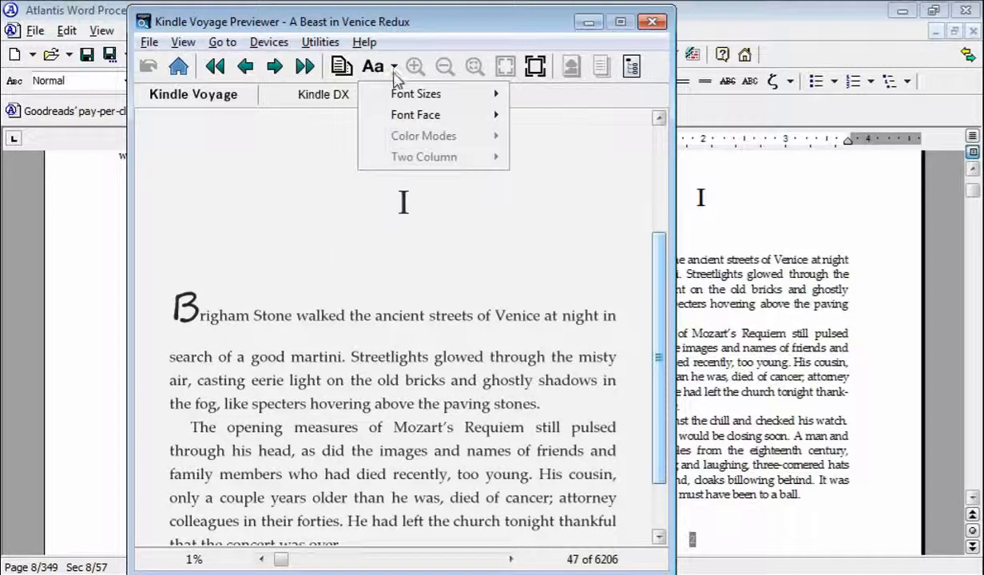
{"action": "mouse_move", "coordinate": [403, 120]}
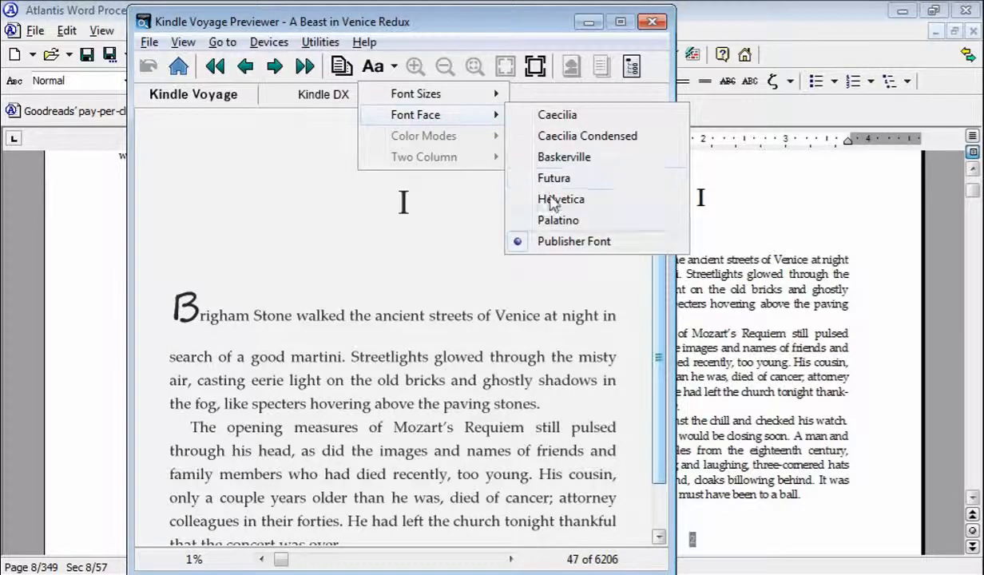
{"action": "left_click", "coordinate": [561, 157]}
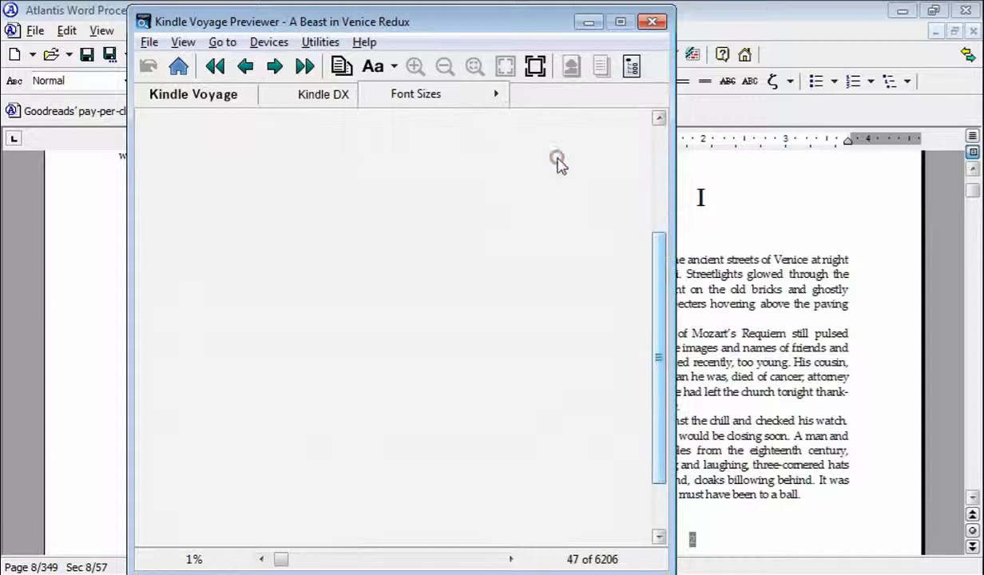